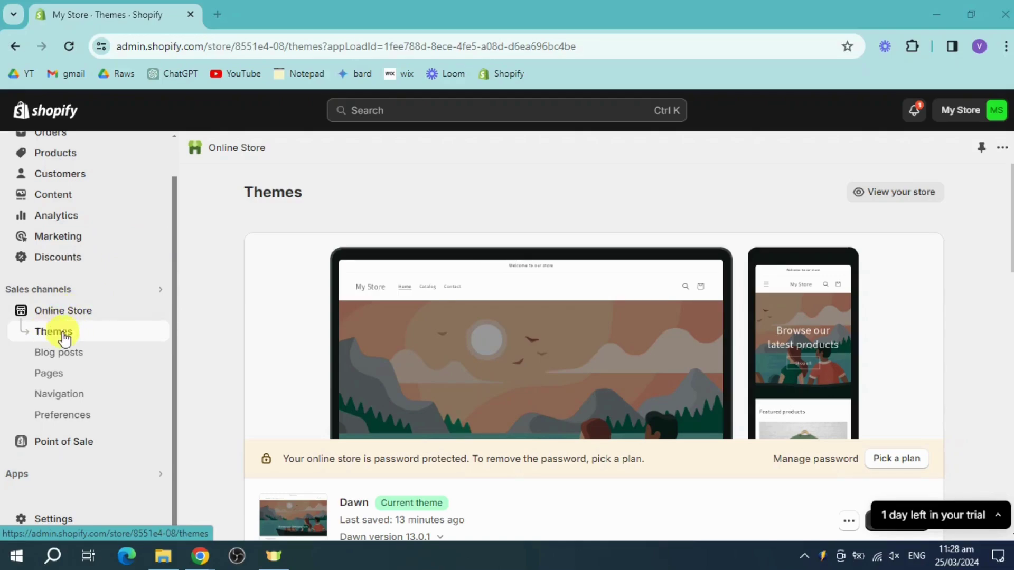
scroll(898, 380, down, 2)
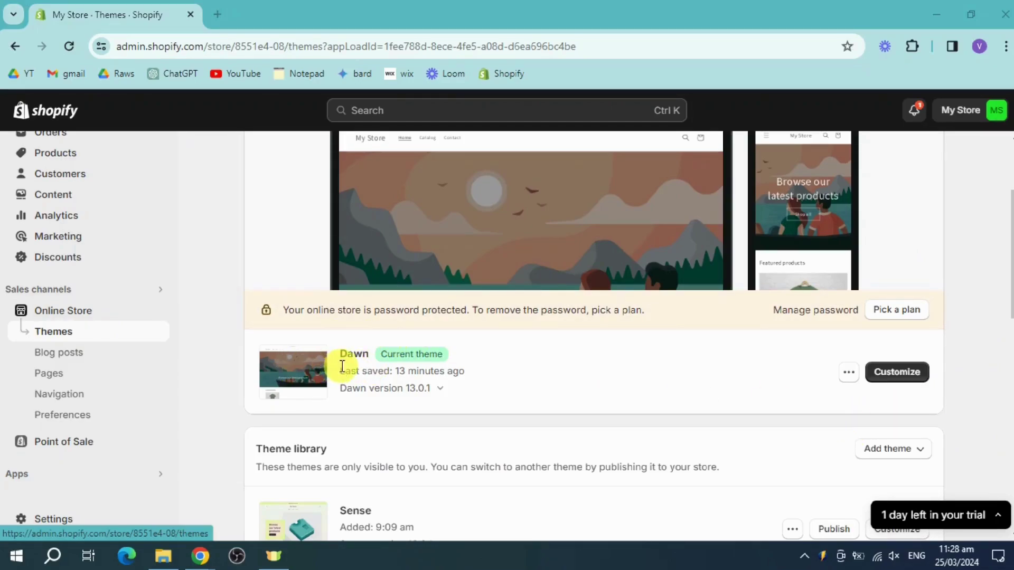
Open the Dawn theme's '...' actions menu, then dismiss it without choosing anything
click(849, 374)
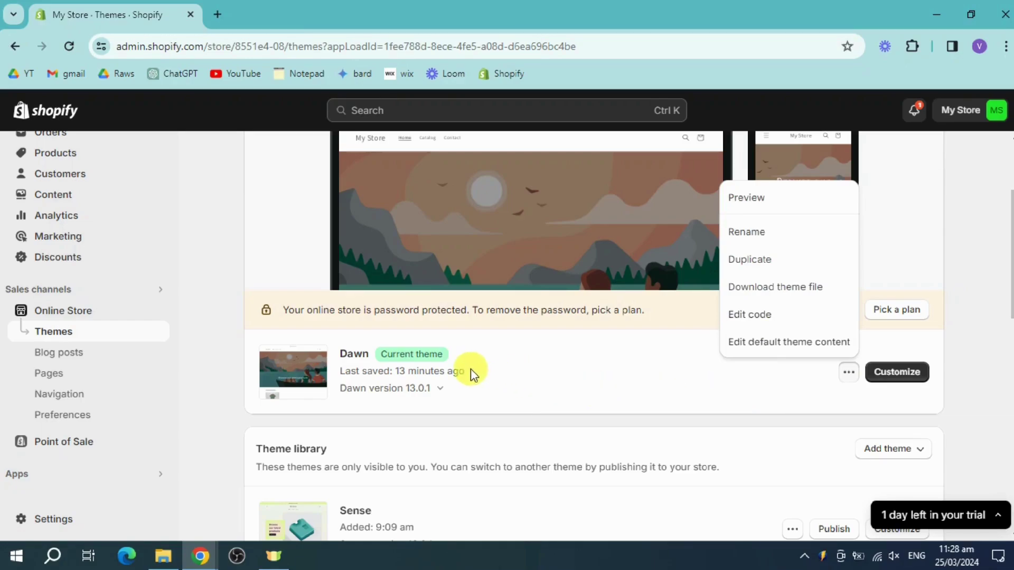
click(742, 392)
Launch the Dawn theme in the editor with Customize and let the Home page load
click(911, 373)
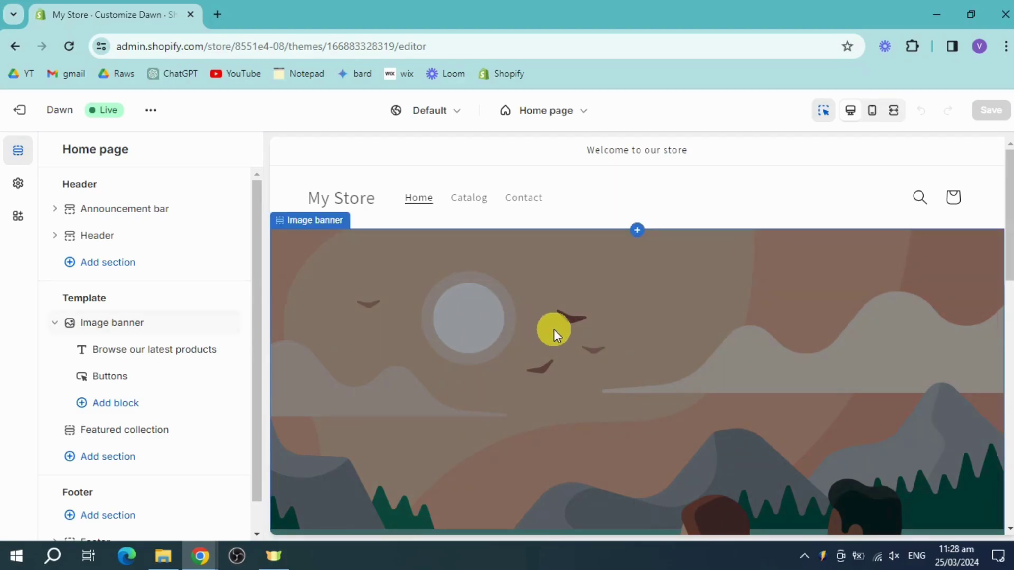
Select the Image banner section and expand its Custom CSS showing h2 font-size 32px
click(577, 366)
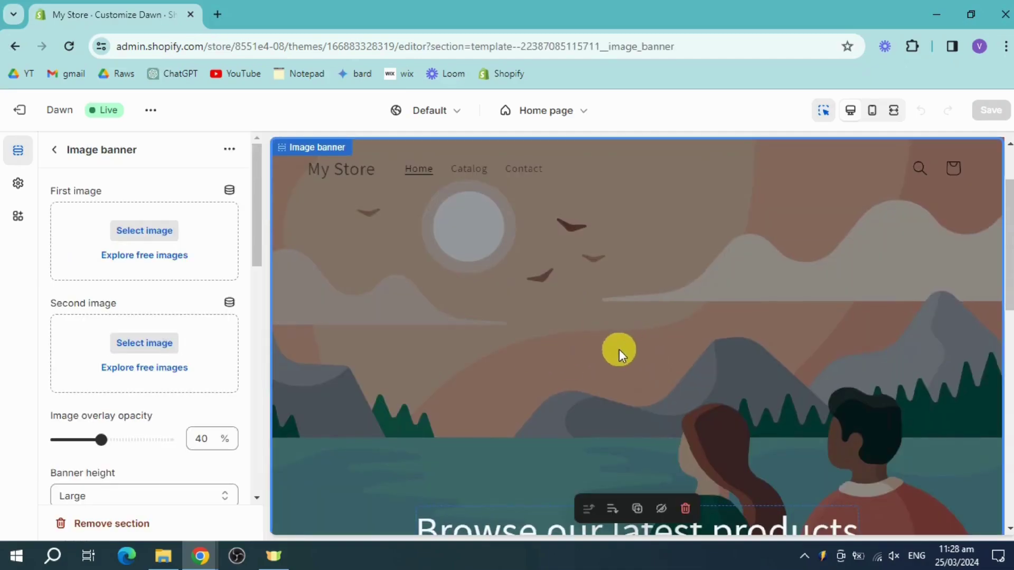
scroll(143, 340, down, 3)
scroll(141, 341, down, 3)
scroll(143, 343, down, 3)
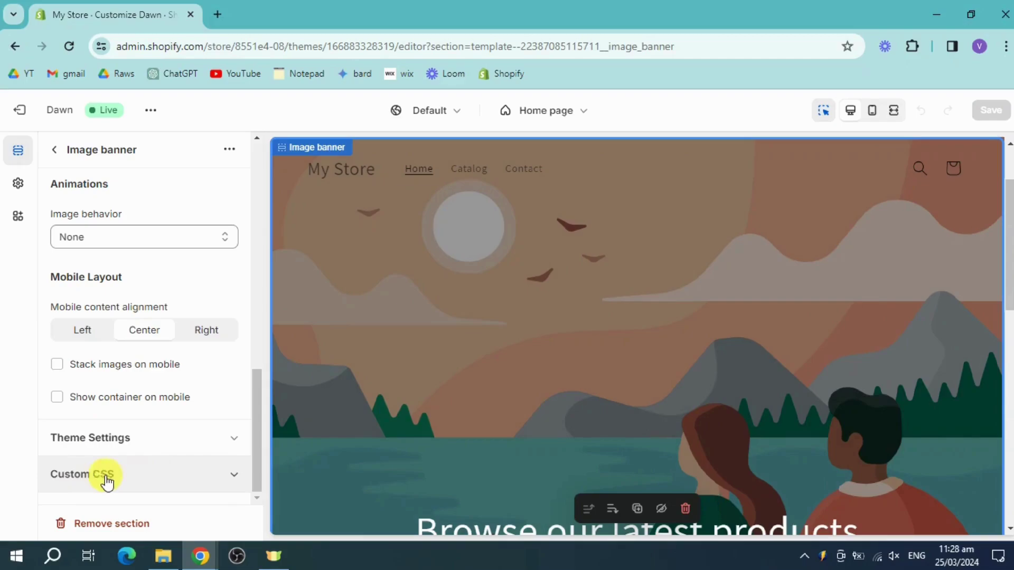
click(198, 476)
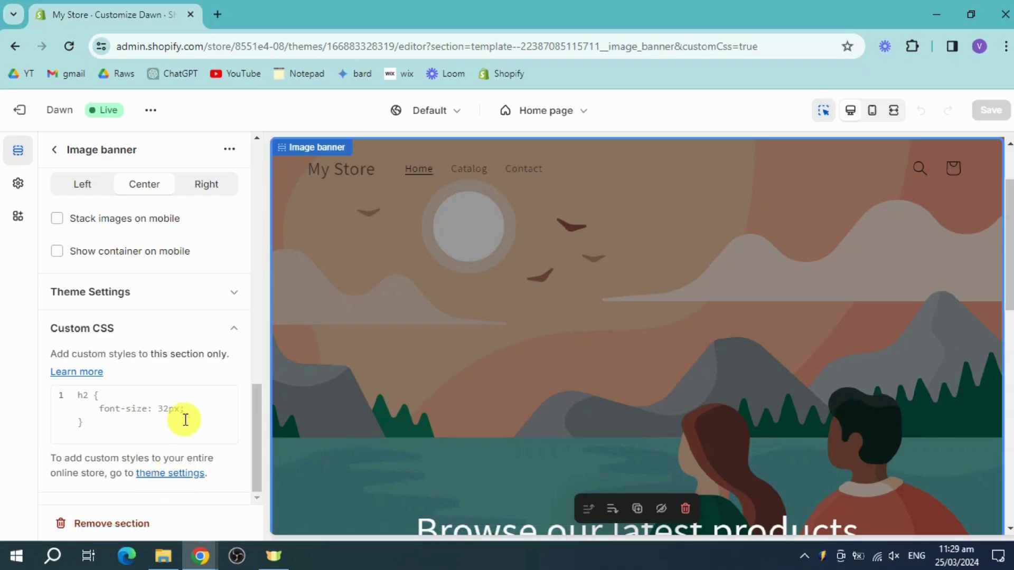
Expand Theme settings Custom CSS with the .card border-radius 30px rule and focus its code
click(188, 473)
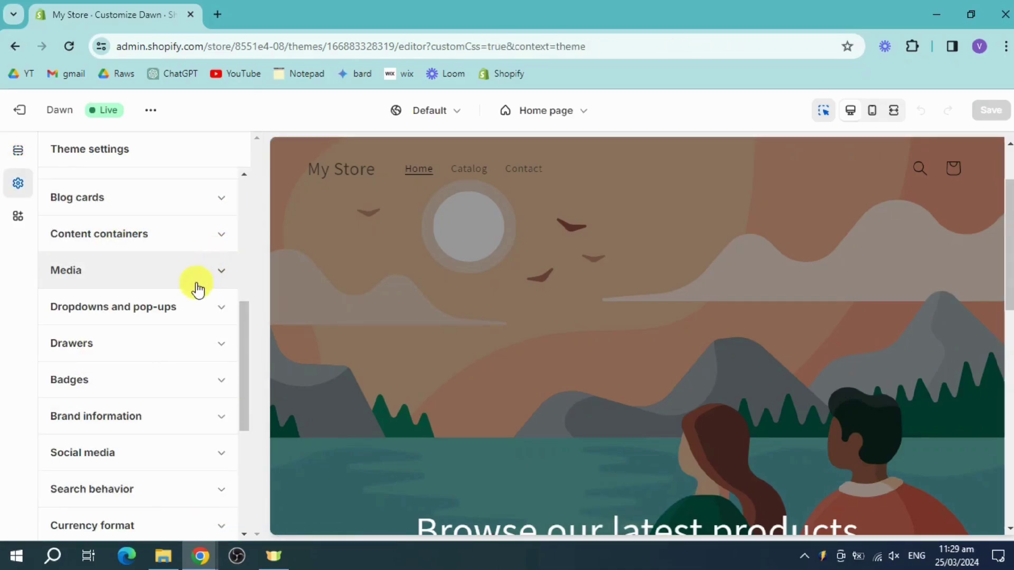
scroll(181, 427, down, 3)
click(121, 416)
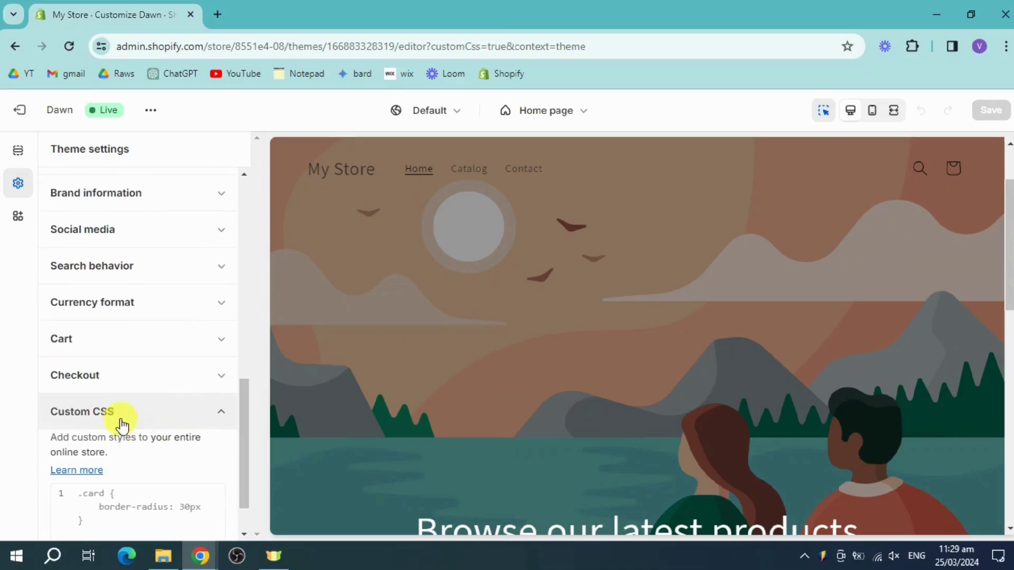
scroll(174, 396, down, 1)
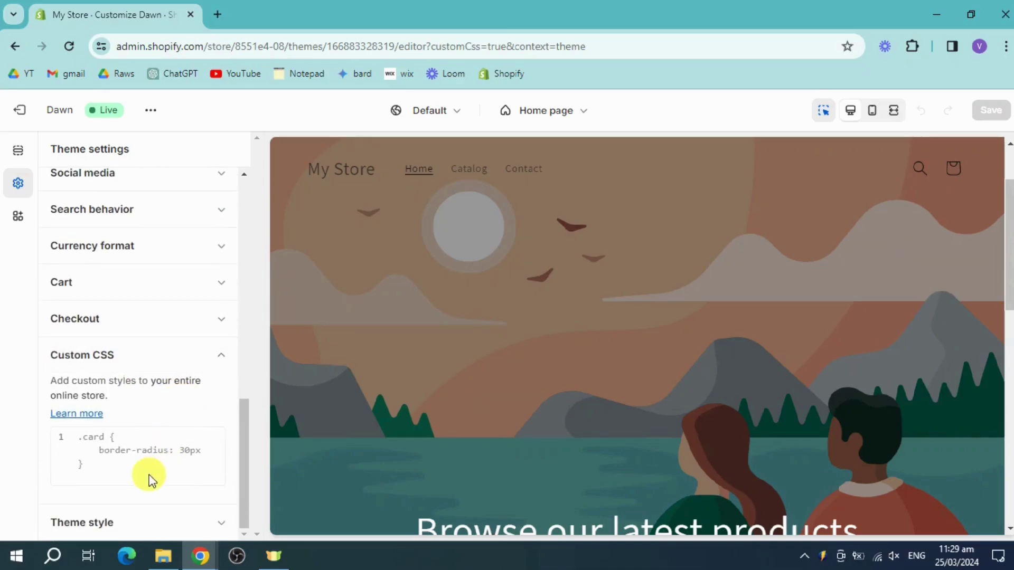
click(163, 458)
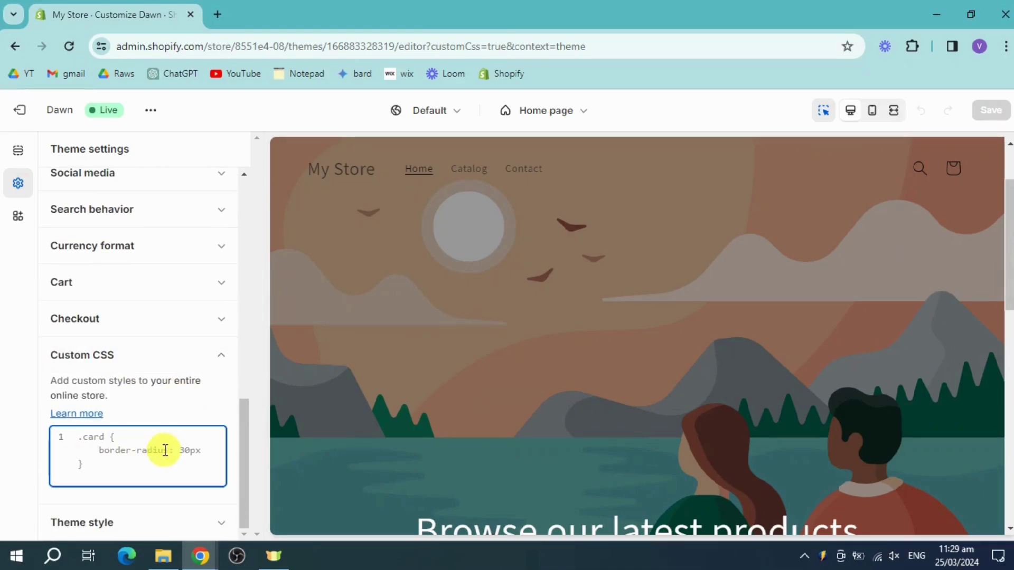